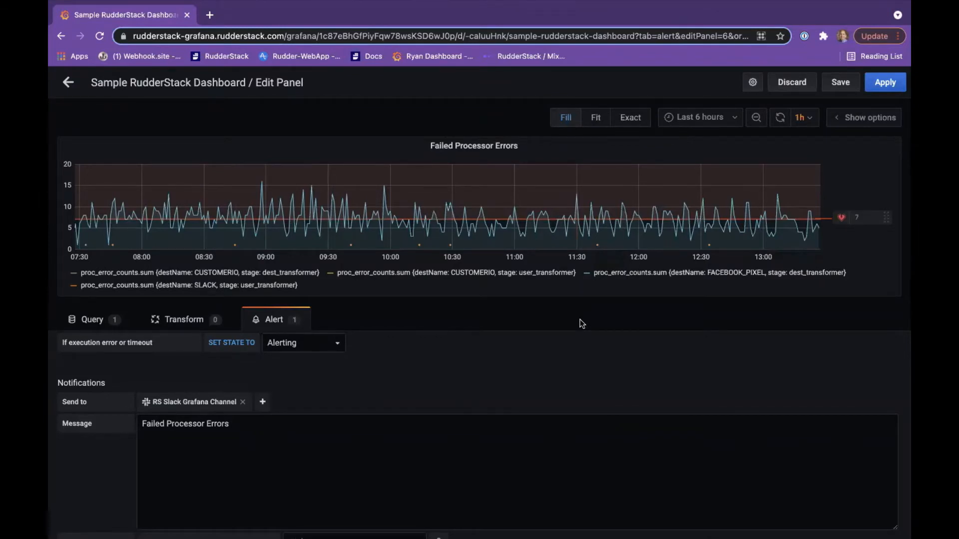
# Step: Open the panel's query, collapse query A, and view its raw SQL text before returning it to the visual builder
pyautogui.click(86, 320)
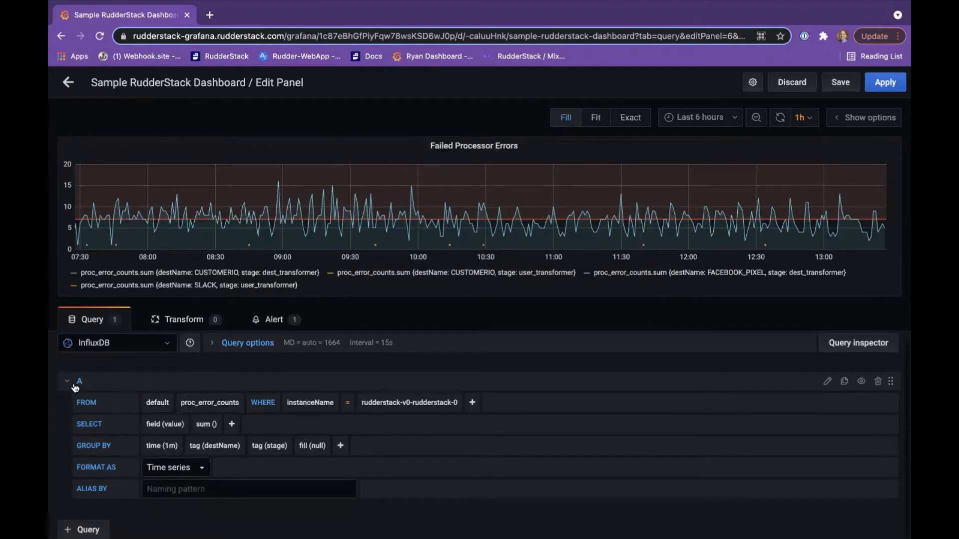
pyautogui.click(70, 381)
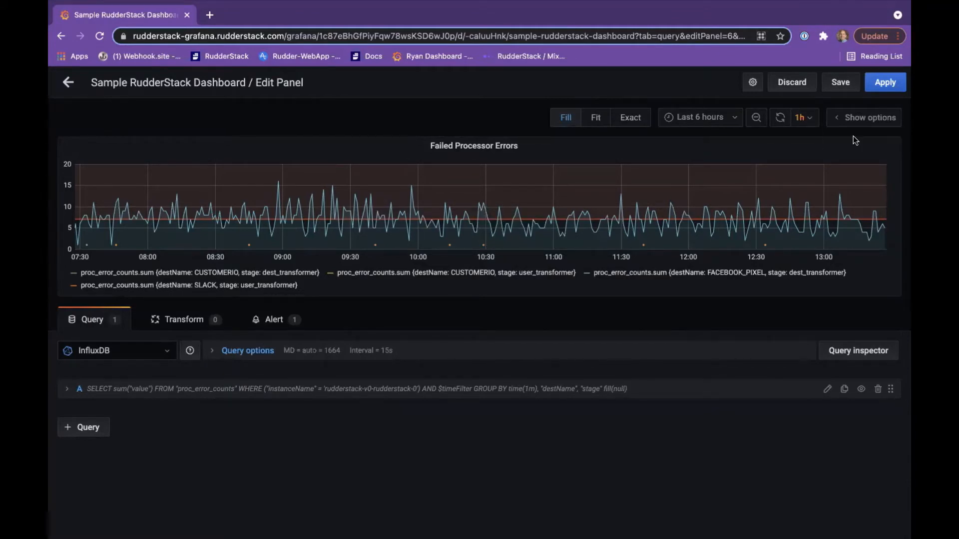
pyautogui.click(828, 389)
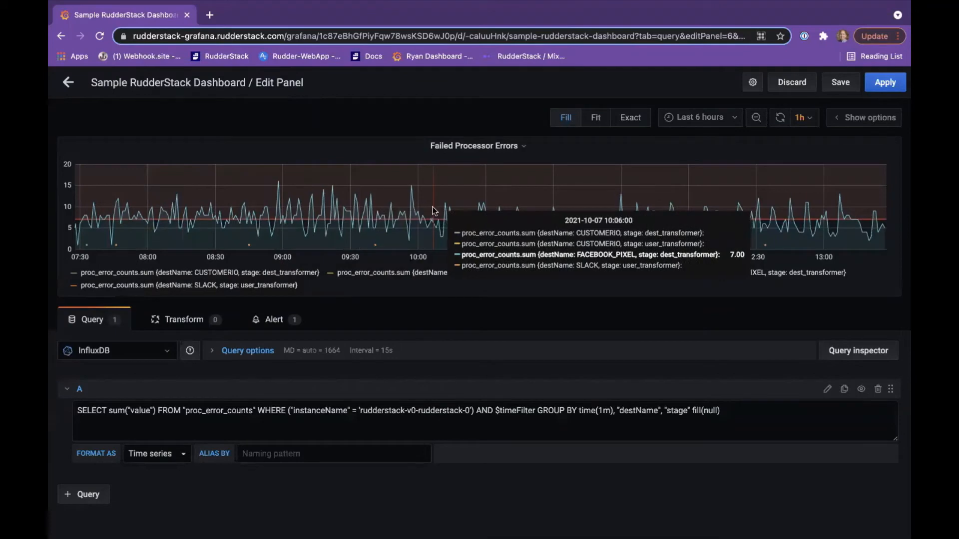
pyautogui.click(827, 389)
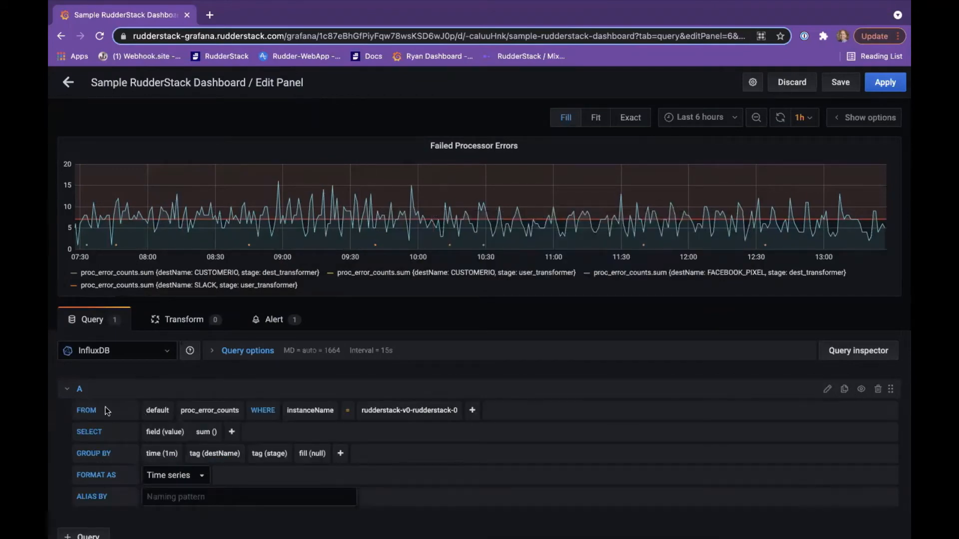
# Step: Examine the measurements available in query A's FROM clause and the tags available for its destName grouping
pyautogui.click(194, 414)
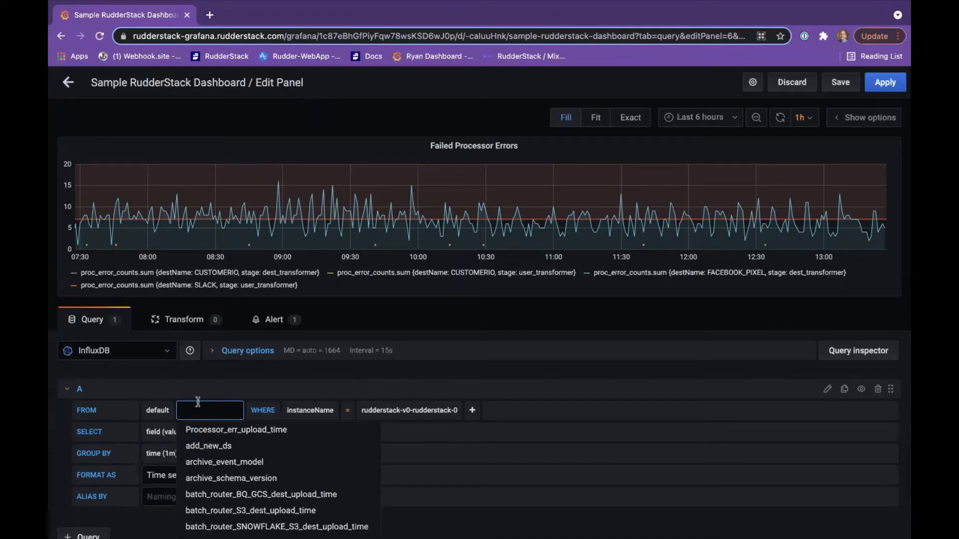
pyautogui.click(267, 383)
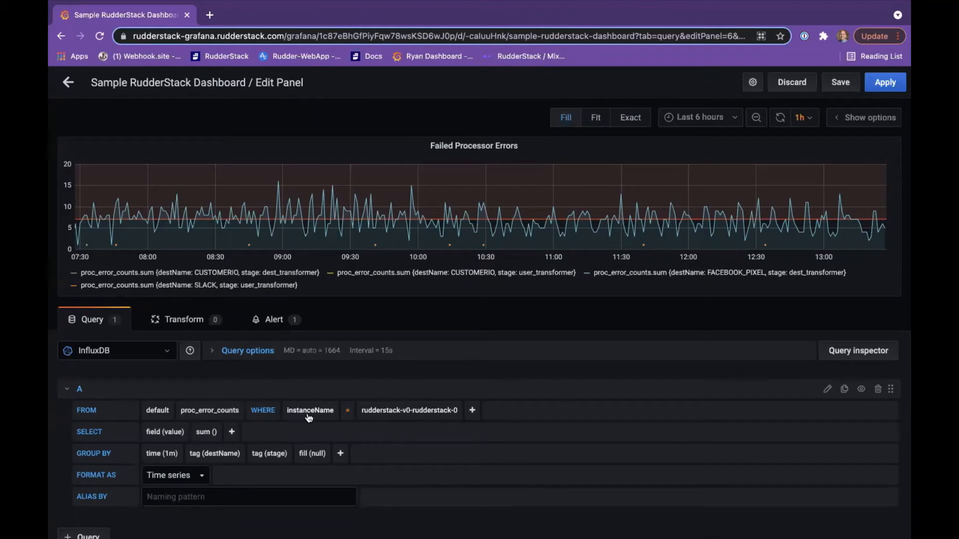
pyautogui.scroll(-1, 310, 426)
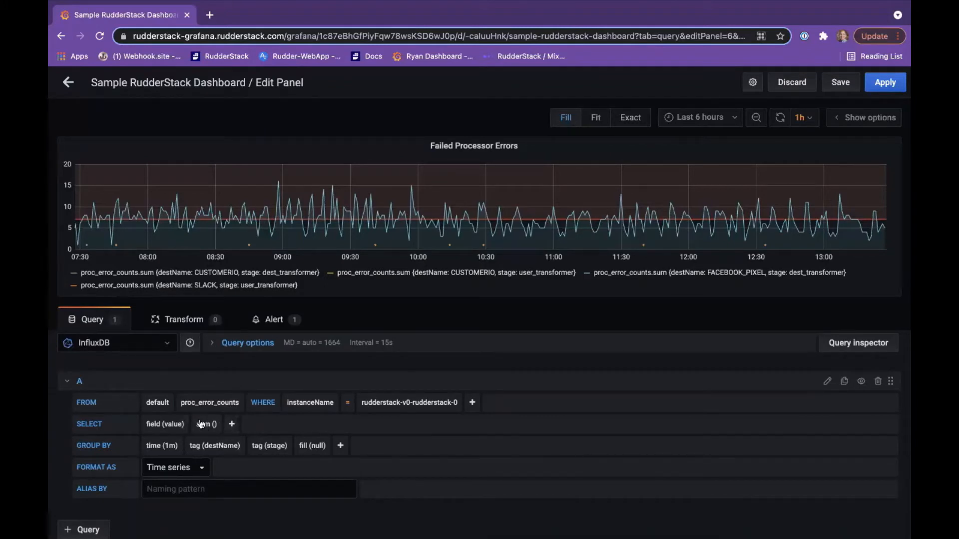
pyautogui.click(158, 451)
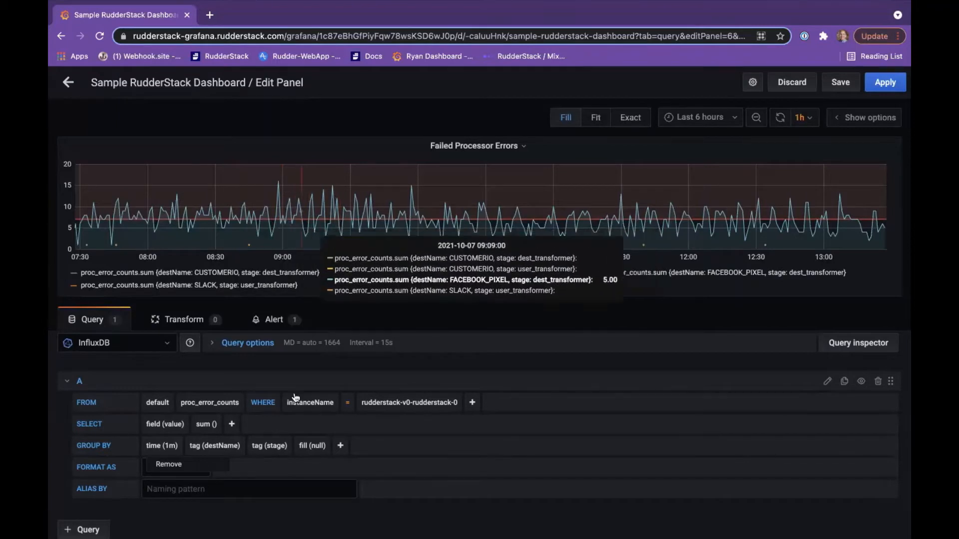
pyautogui.click(208, 447)
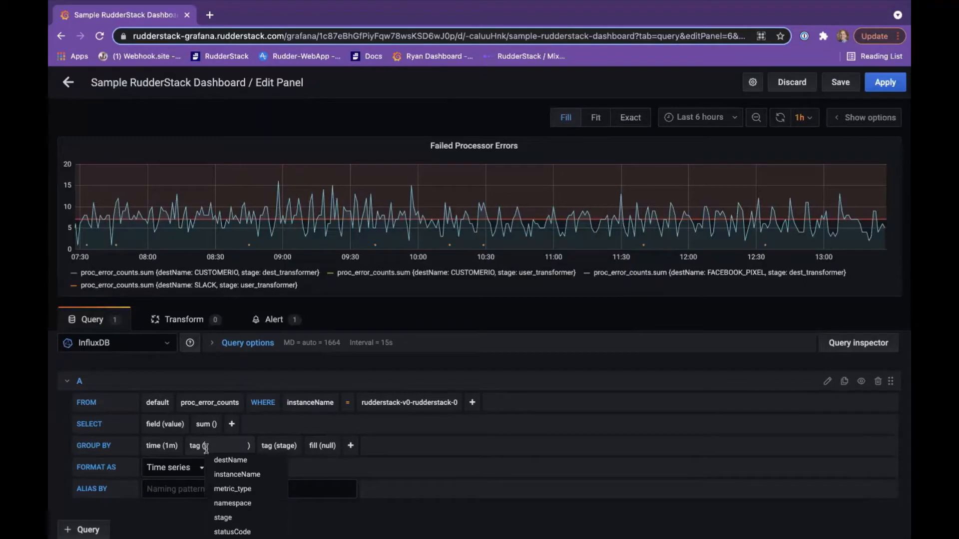
pyautogui.click(229, 460)
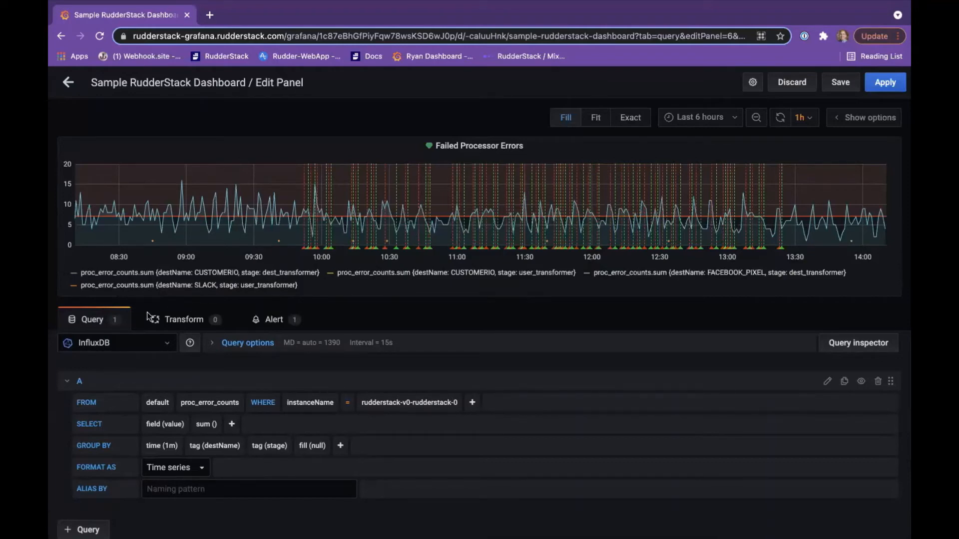
# Step: Review the panel's alert rule, including its evaluation interval, conditions, no-data and error handling, notification channel, message and tags
pyautogui.click(273, 321)
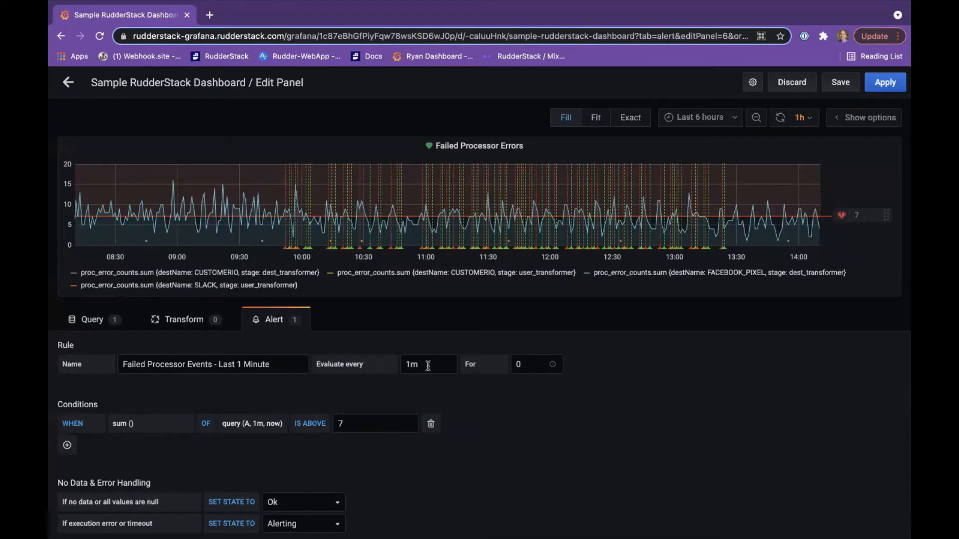
pyautogui.scroll(-1, 428, 366)
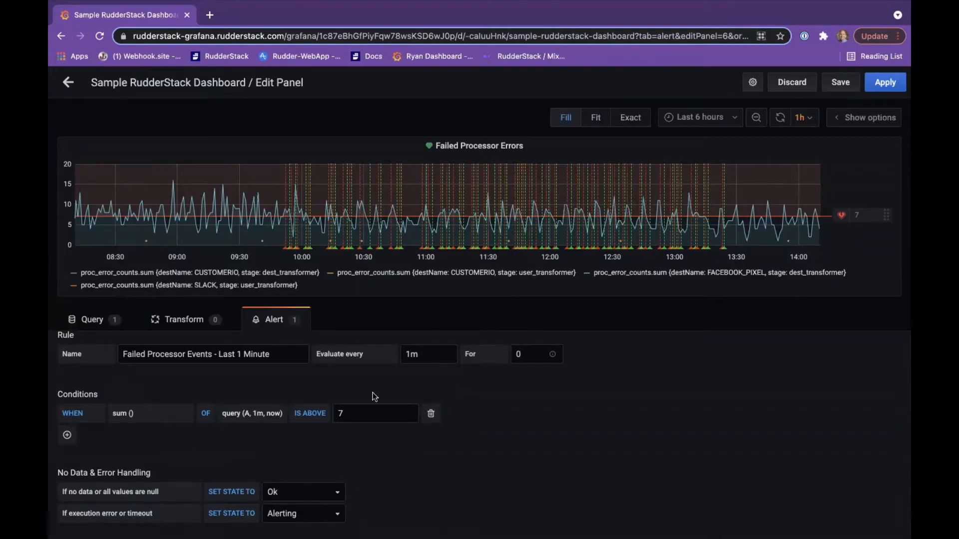
pyautogui.scroll(-3, 358, 382)
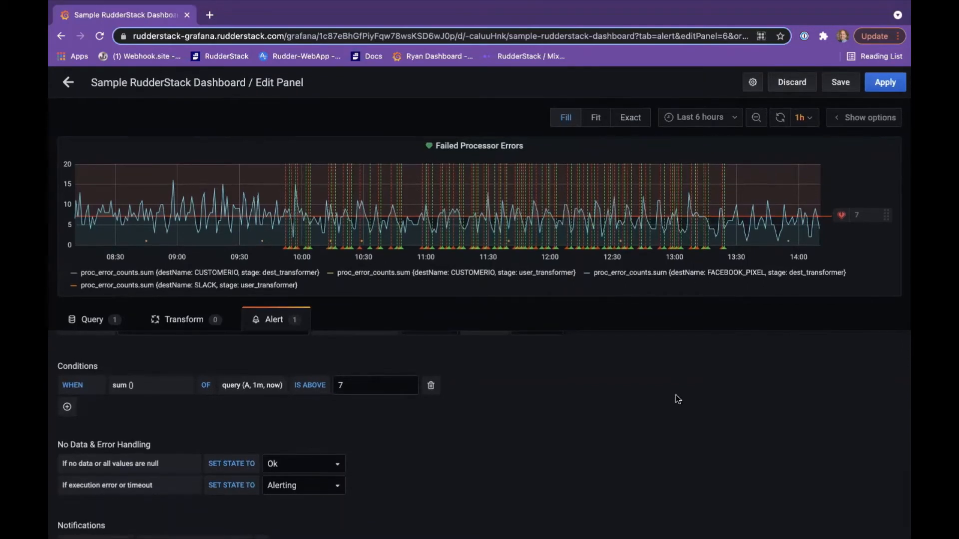
pyautogui.scroll(-4, 348, 511)
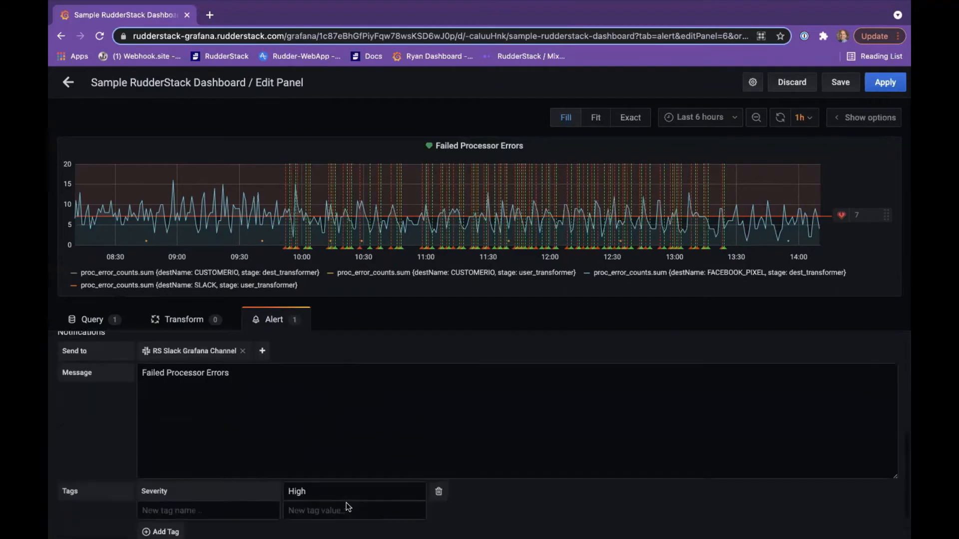
pyautogui.scroll(1, 352, 431)
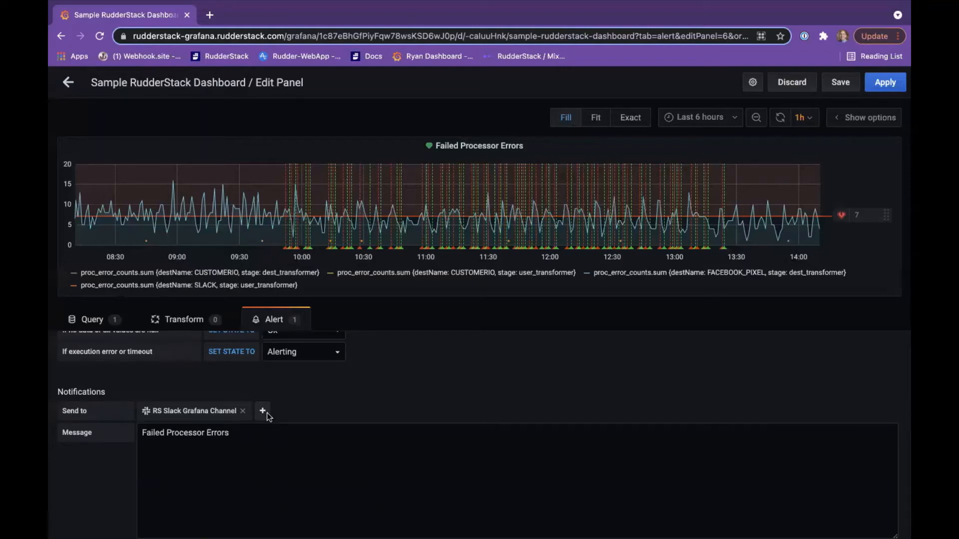
pyautogui.scroll(-2, 266, 412)
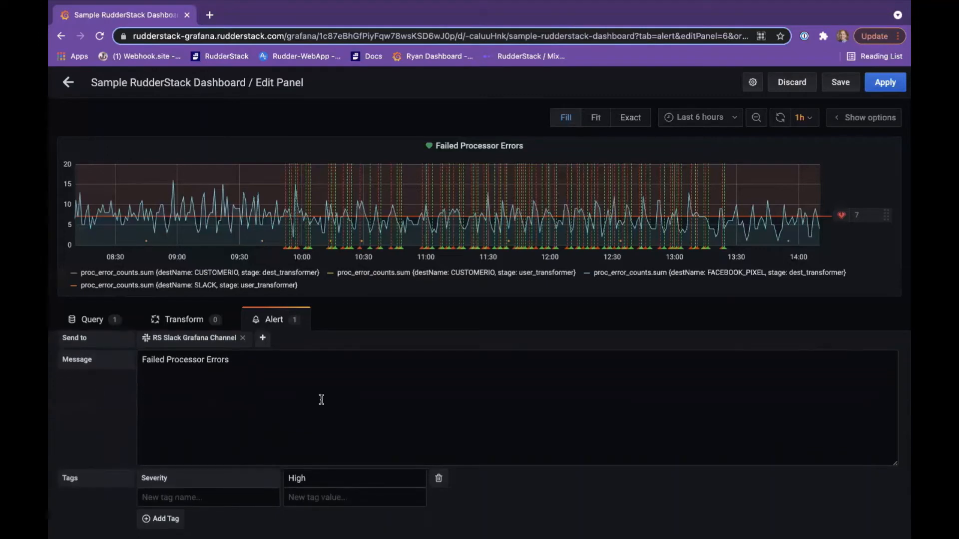
pyautogui.scroll(-1, 321, 400)
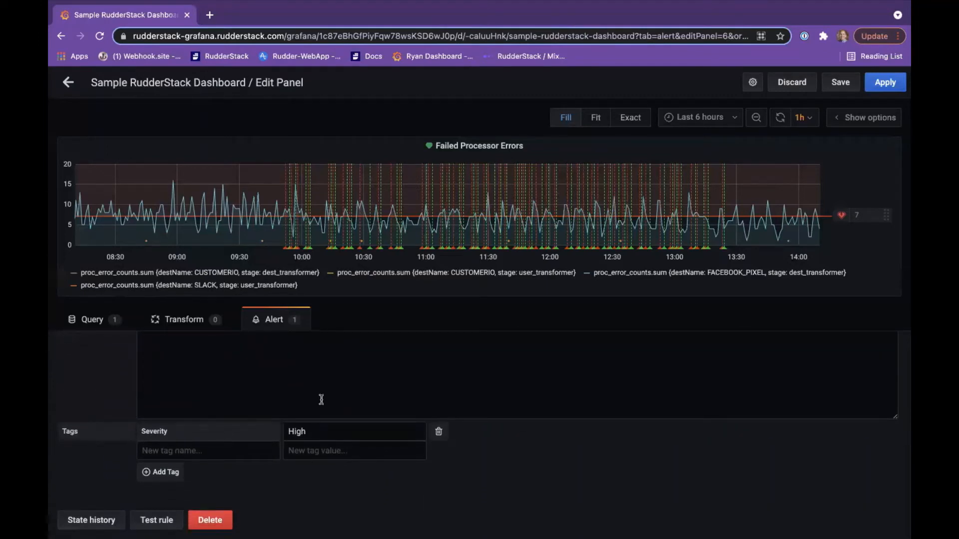
pyautogui.scroll(1, 321, 400)
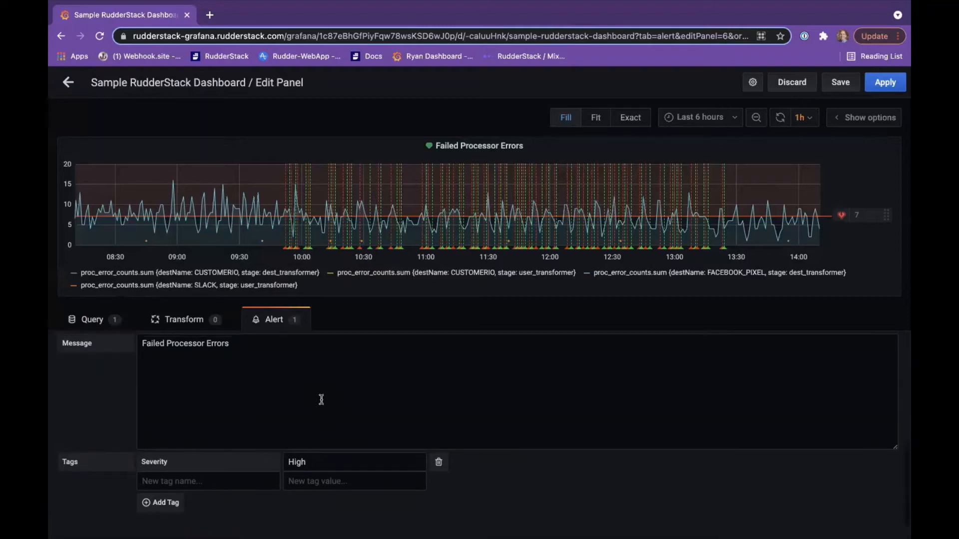
pyautogui.scroll(4, 321, 400)
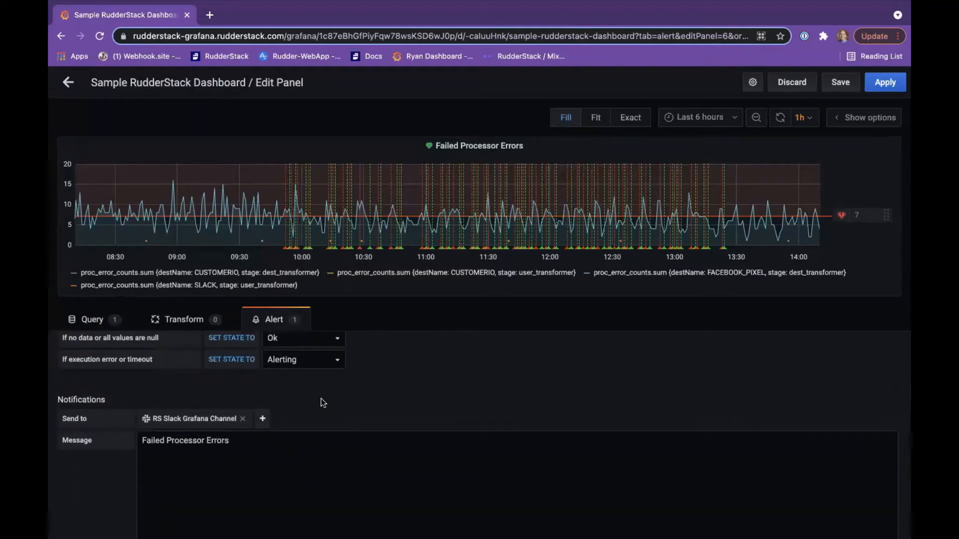
pyautogui.scroll(5, 321, 402)
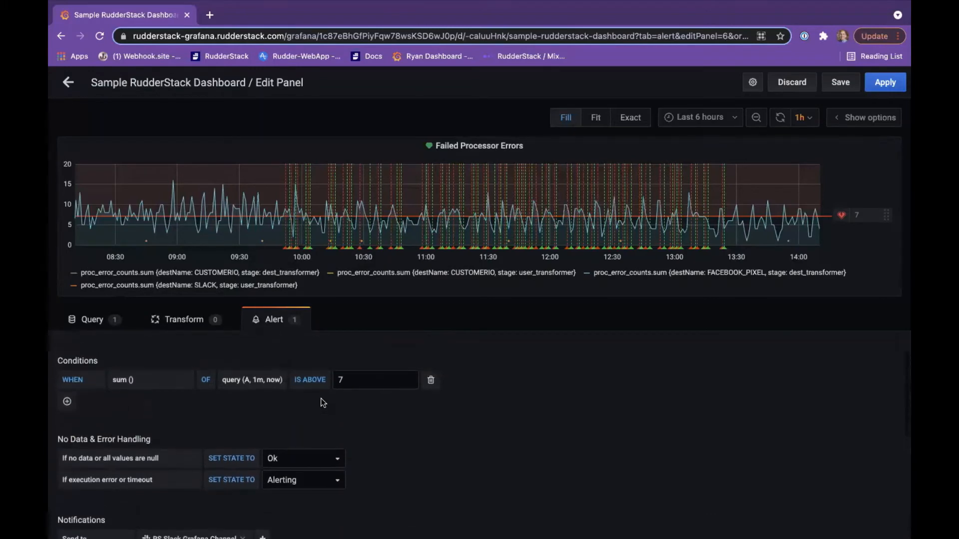
pyautogui.scroll(2, 323, 402)
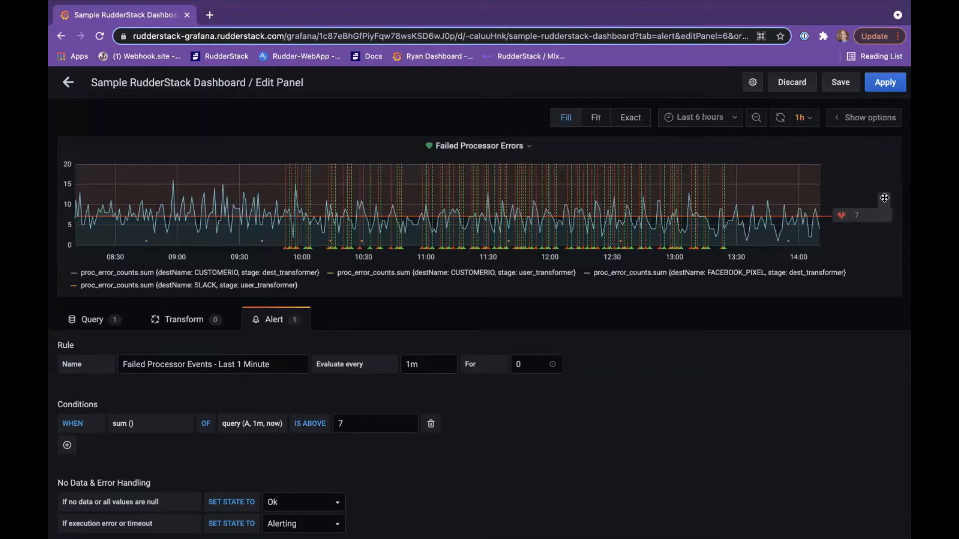
# Step: Adjust the alert threshold on the Failed Processor Errors graph so the condition is above 9
pyautogui.moveTo(885, 197); pyautogui.dragTo(885, 195)
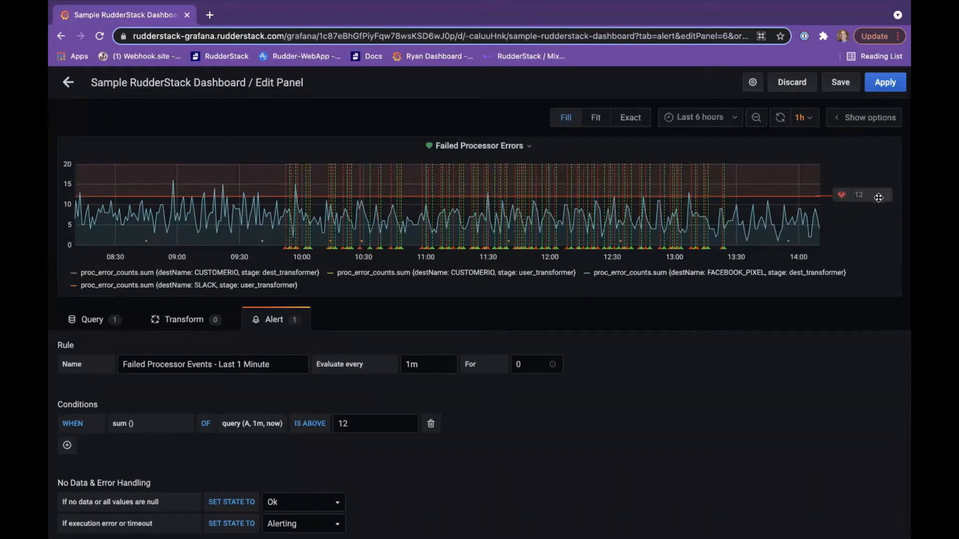
pyautogui.moveTo(878, 195); pyautogui.dragTo(879, 213)
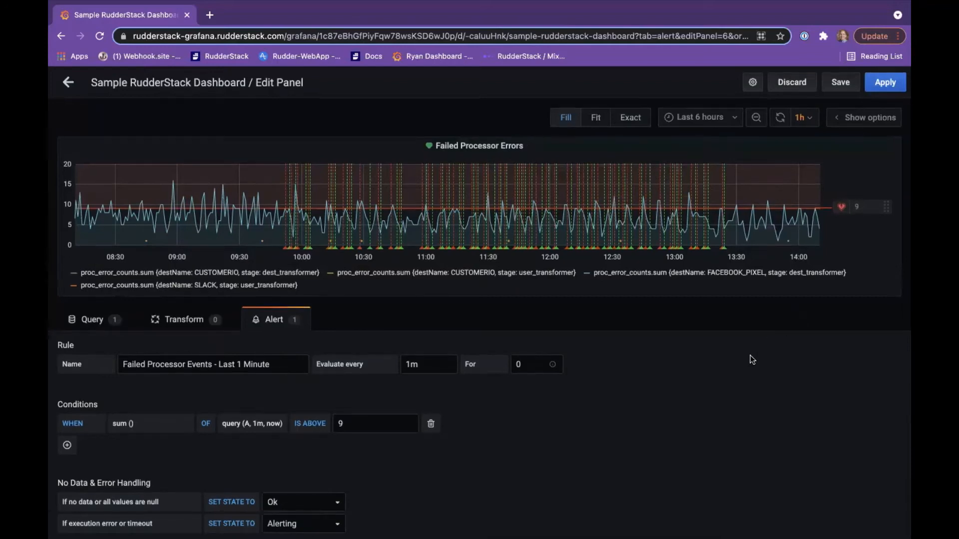
pyautogui.scroll(-2, 748, 360)
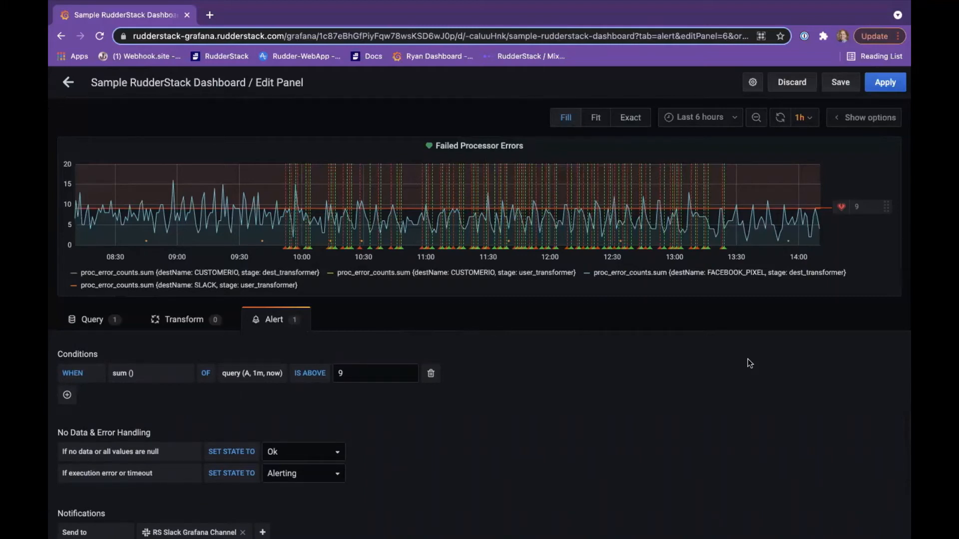
# Step: Add a WHERE condition to query A that excludes Facebook Pixel, using destName != FACEBOOK_PIXEL
pyautogui.click(93, 320)
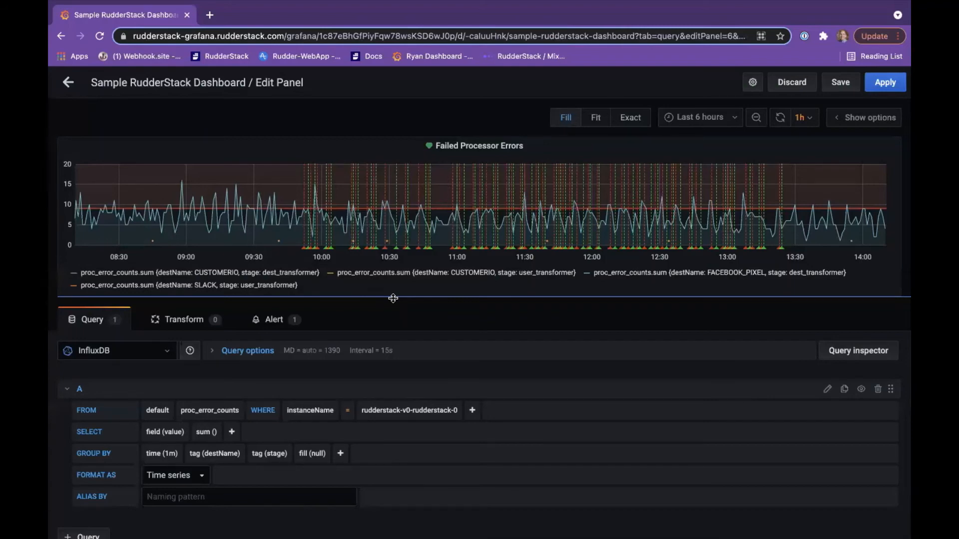
pyautogui.scroll(-1, 350, 336)
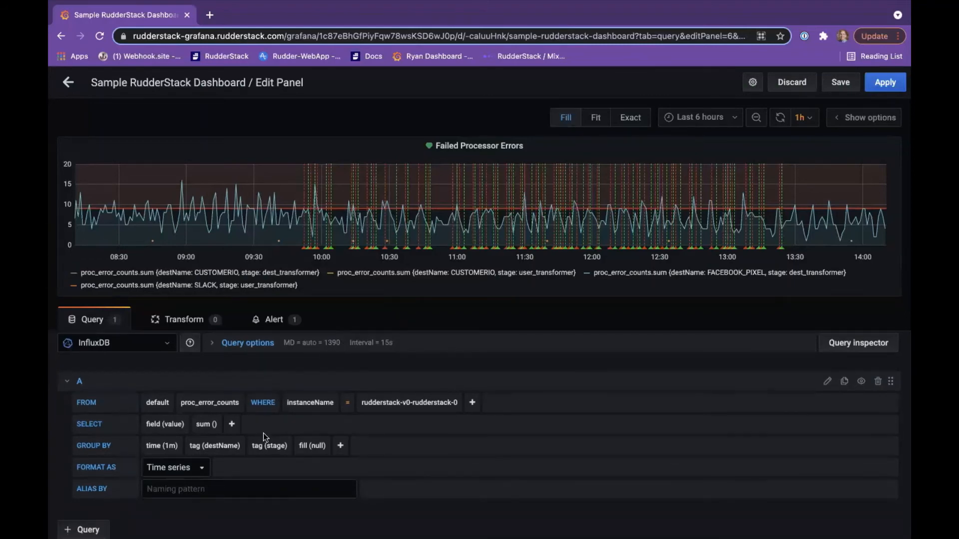
pyautogui.click(473, 405)
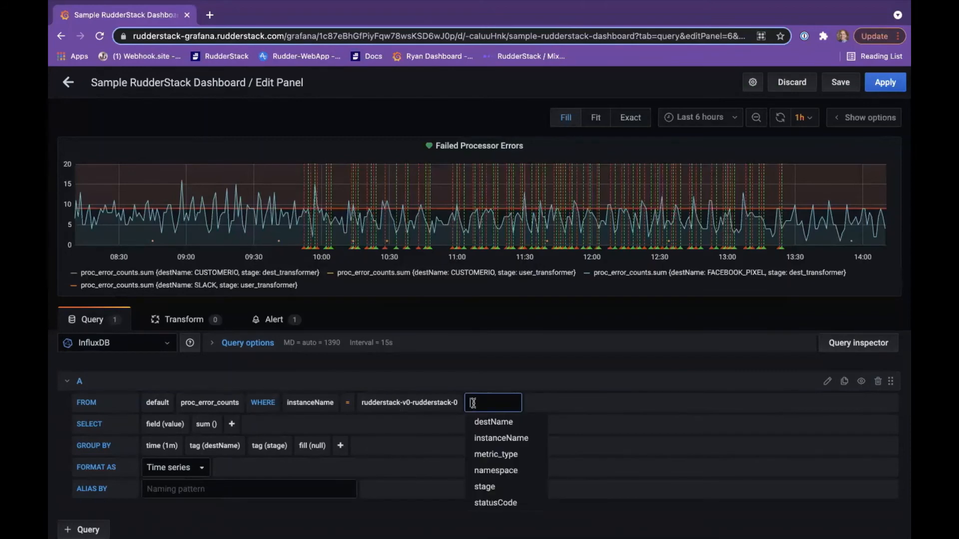
pyautogui.click(499, 423)
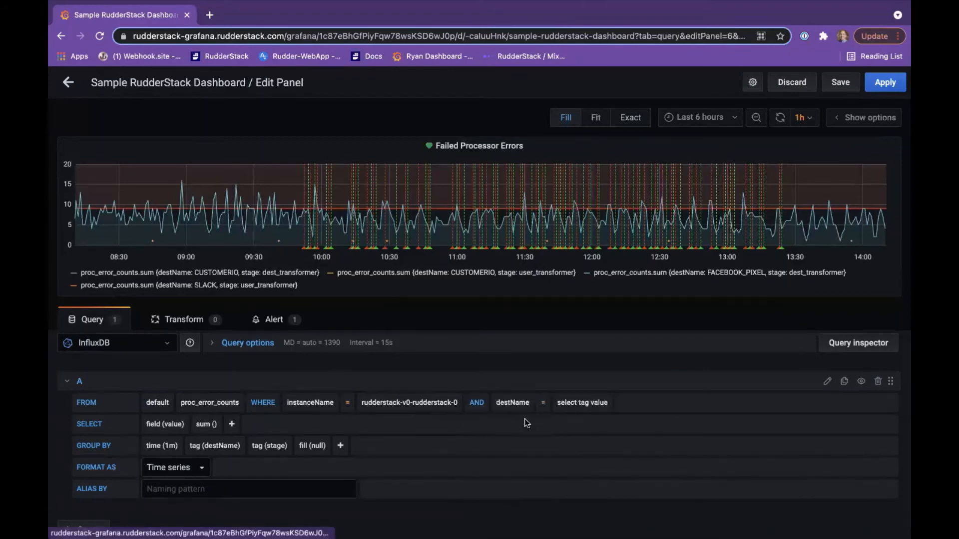
pyautogui.click(543, 402)
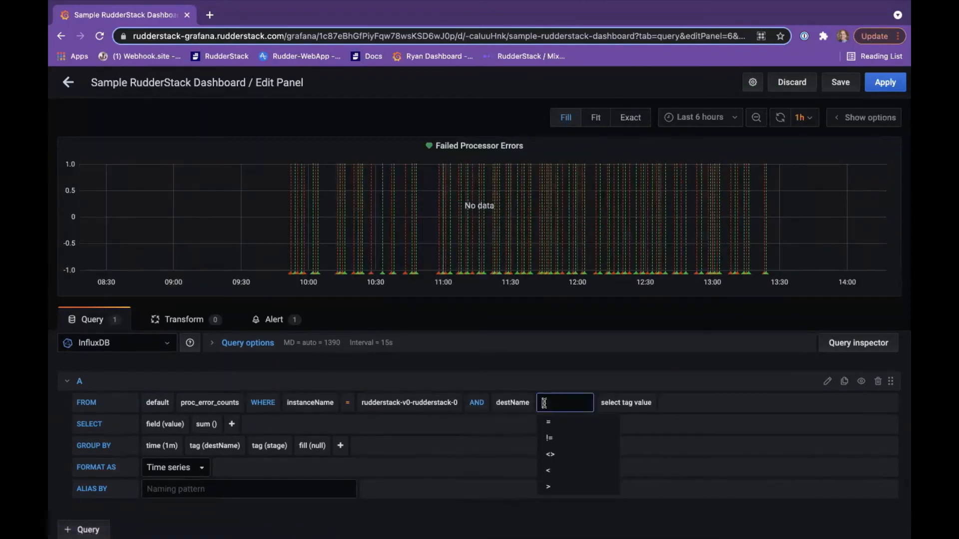
pyautogui.click(550, 438)
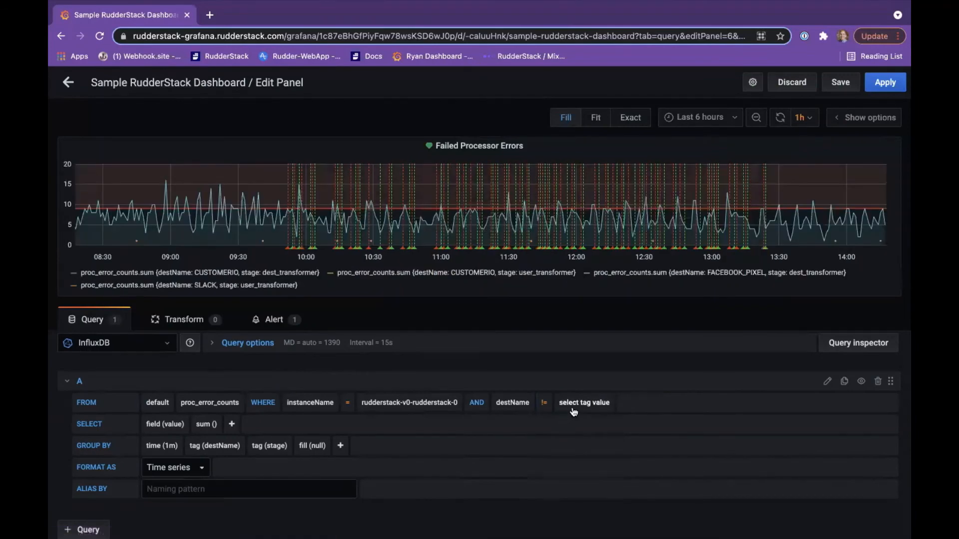
pyautogui.click(570, 409)
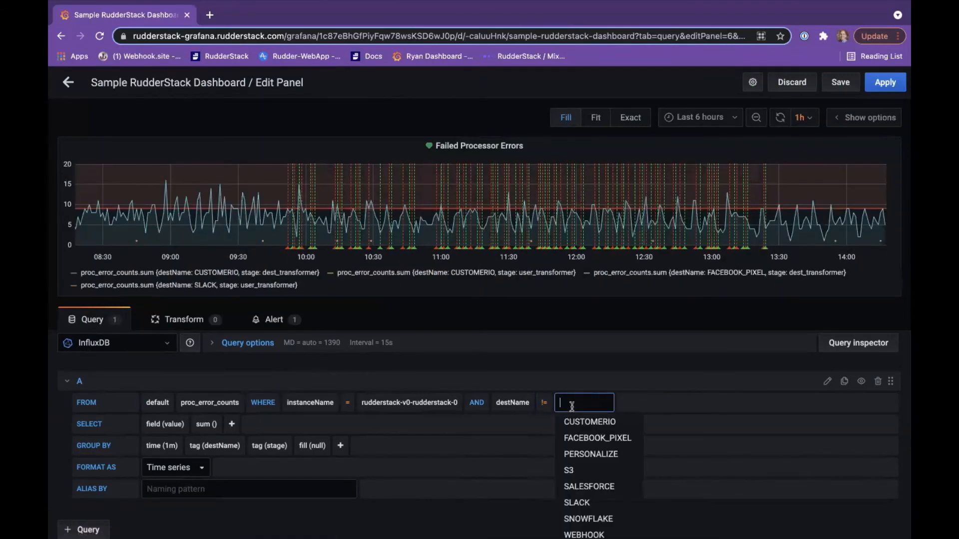
pyautogui.click(581, 438)
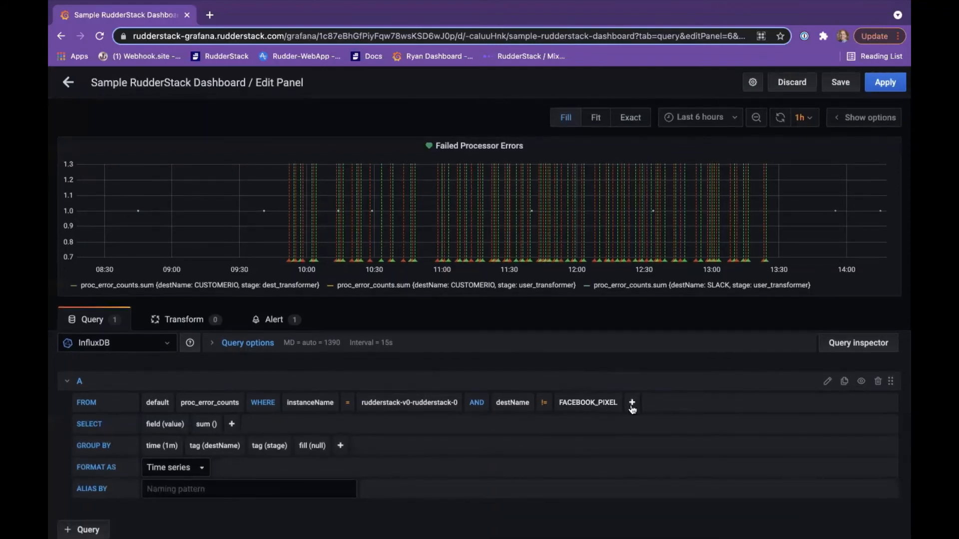
# Step: Remove the destName condition from query A's WHERE clause
pyautogui.click(587, 402)
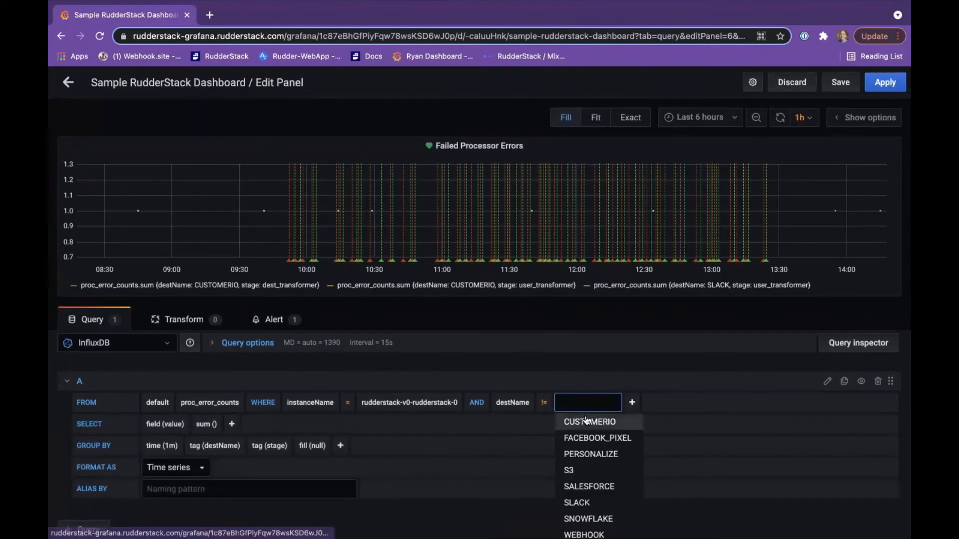
pyautogui.click(519, 409)
pyautogui.click(520, 429)
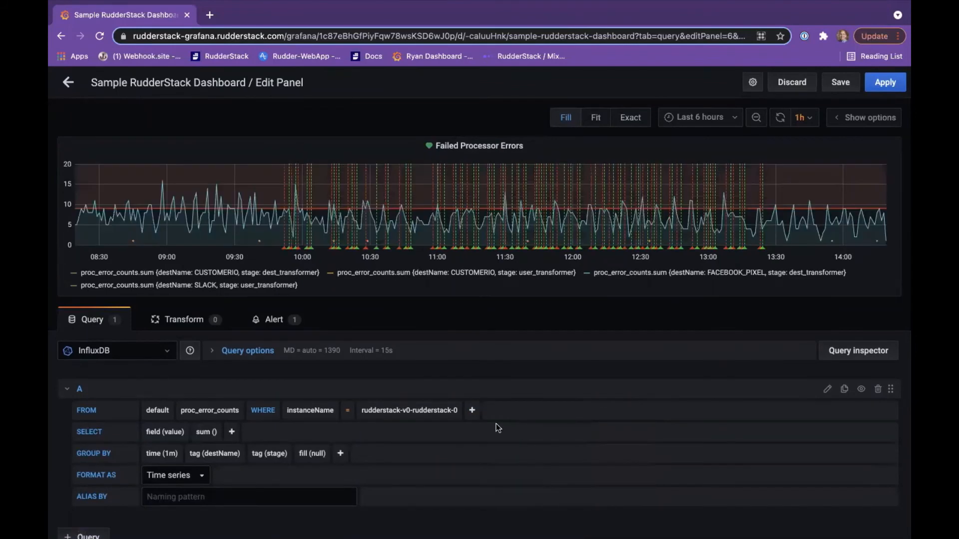
pyautogui.scroll(-1, 285, 398)
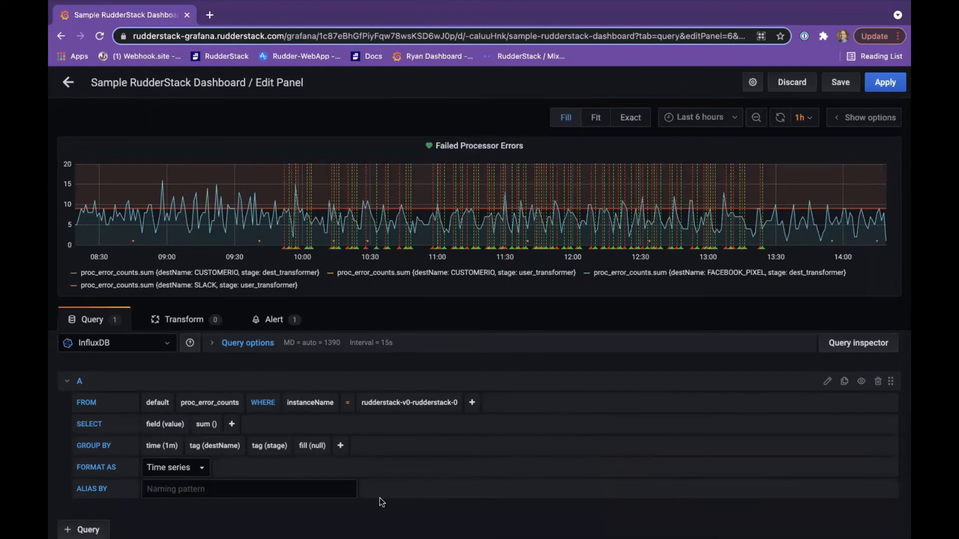
# Step: Recheck the alert rule's conditions, no-data and error handling, Slack notification channel, message and Severity tag, and return to the panel's query
pyautogui.scroll(-1, 379, 498)
pyautogui.scroll(1, 380, 499)
pyautogui.click(278, 325)
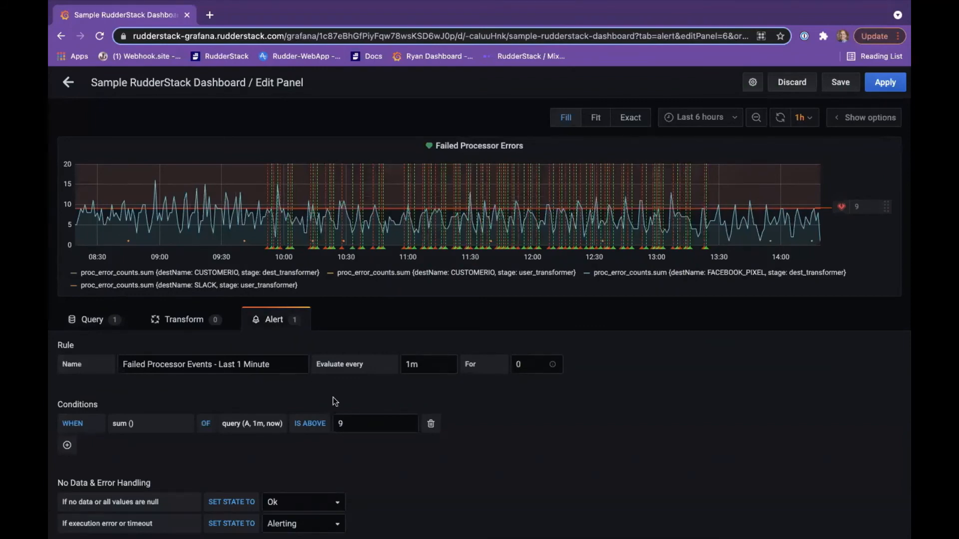
pyautogui.scroll(-3, 333, 398)
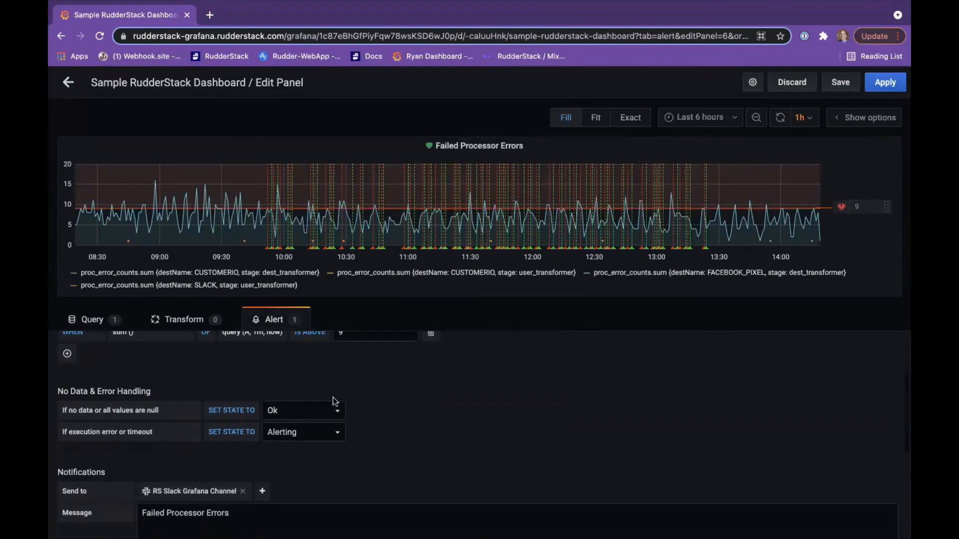
pyautogui.scroll(-1, 332, 397)
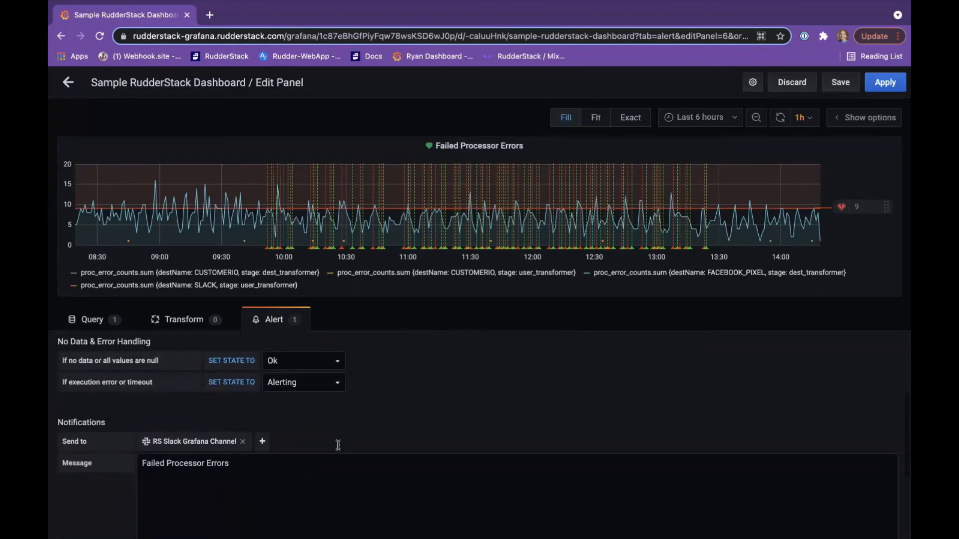
pyautogui.scroll(-1, 334, 481)
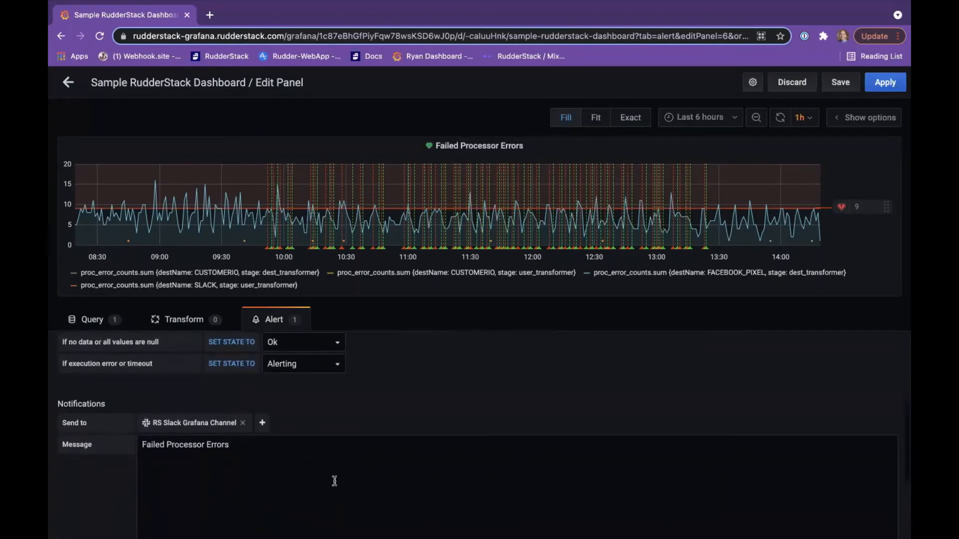
pyautogui.scroll(-5, 335, 481)
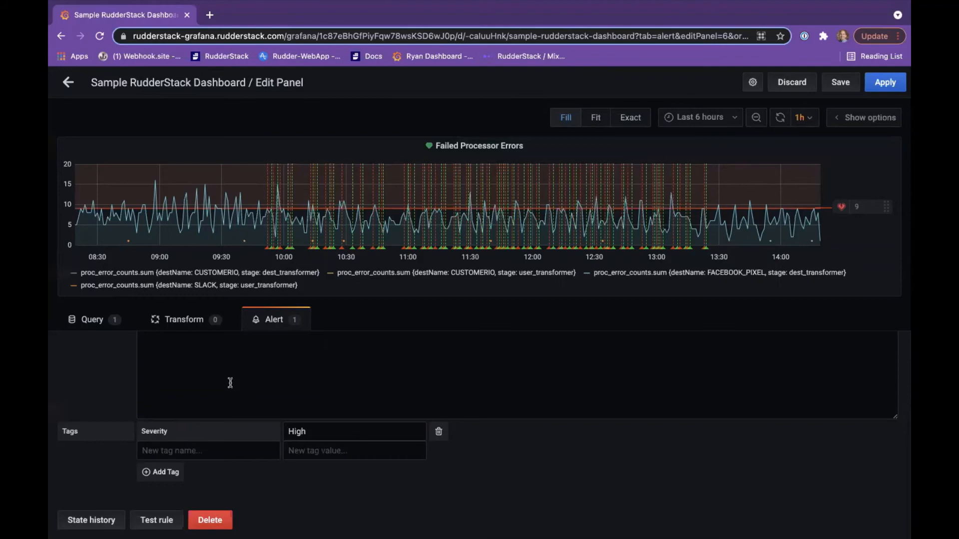
pyautogui.click(89, 322)
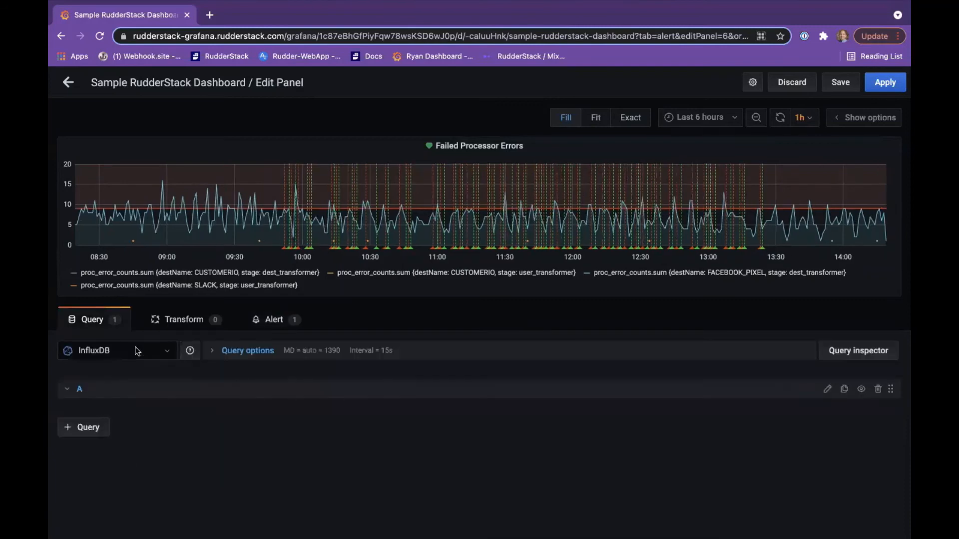
# Step: Switch to the presentation slideshow and advance to the "Alerts in slack" slide
pyautogui.hotkey('ctrl', 'Right')
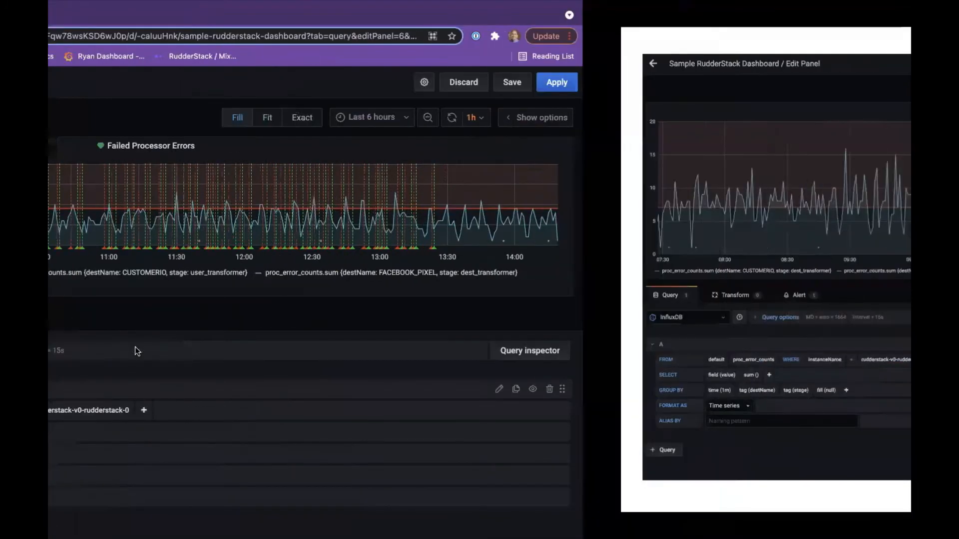
pyautogui.press('Right')
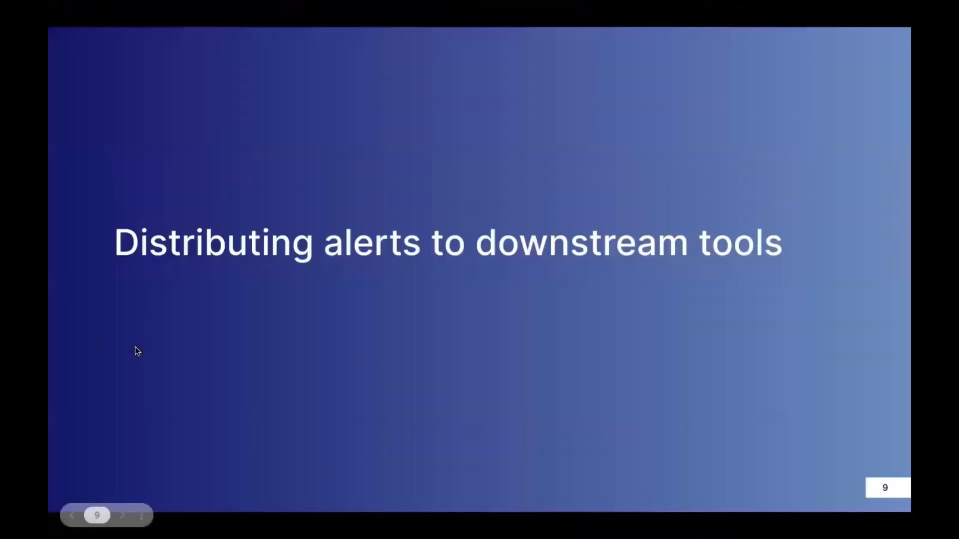
pyautogui.press('Right')
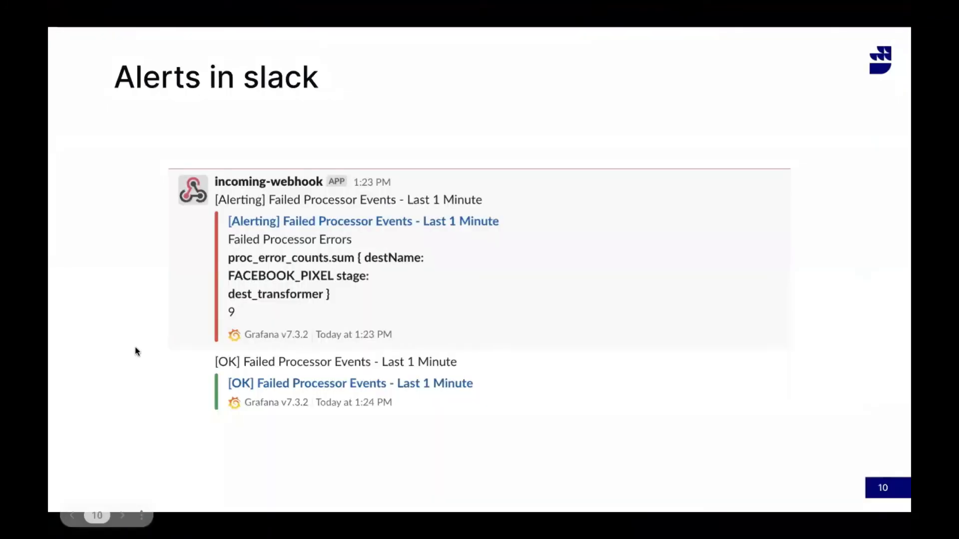